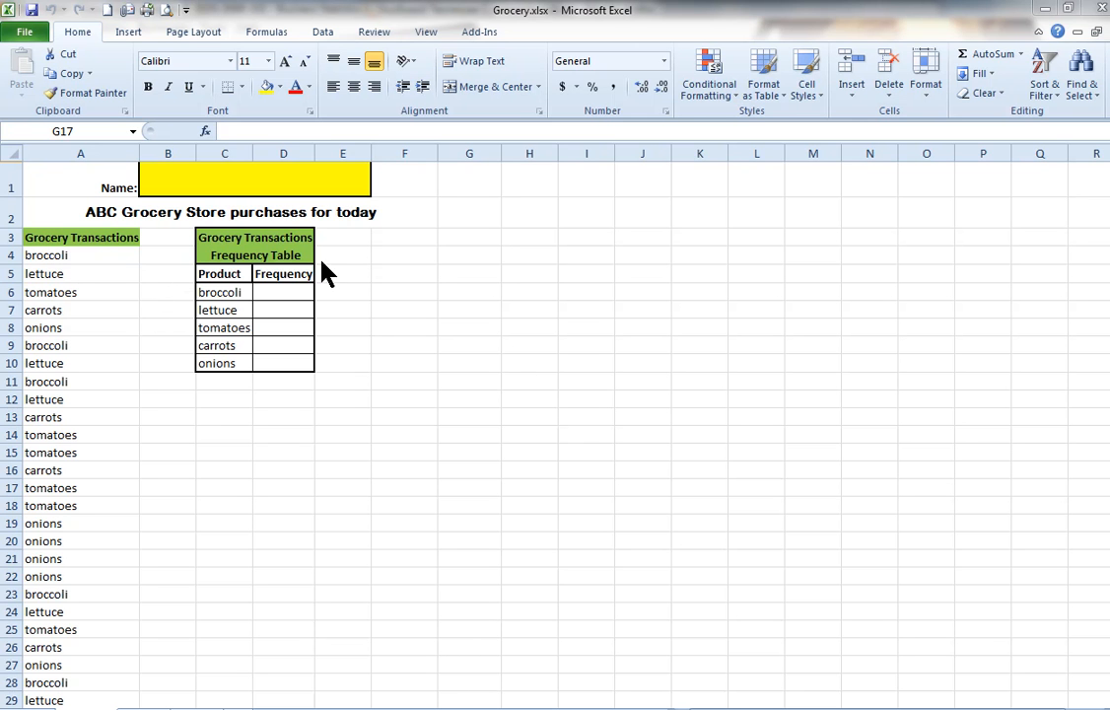
# Try to sort the Grocery Transactions list from A to Z with only its tomatoes cell A6 selected
pyautogui.click(79, 291)
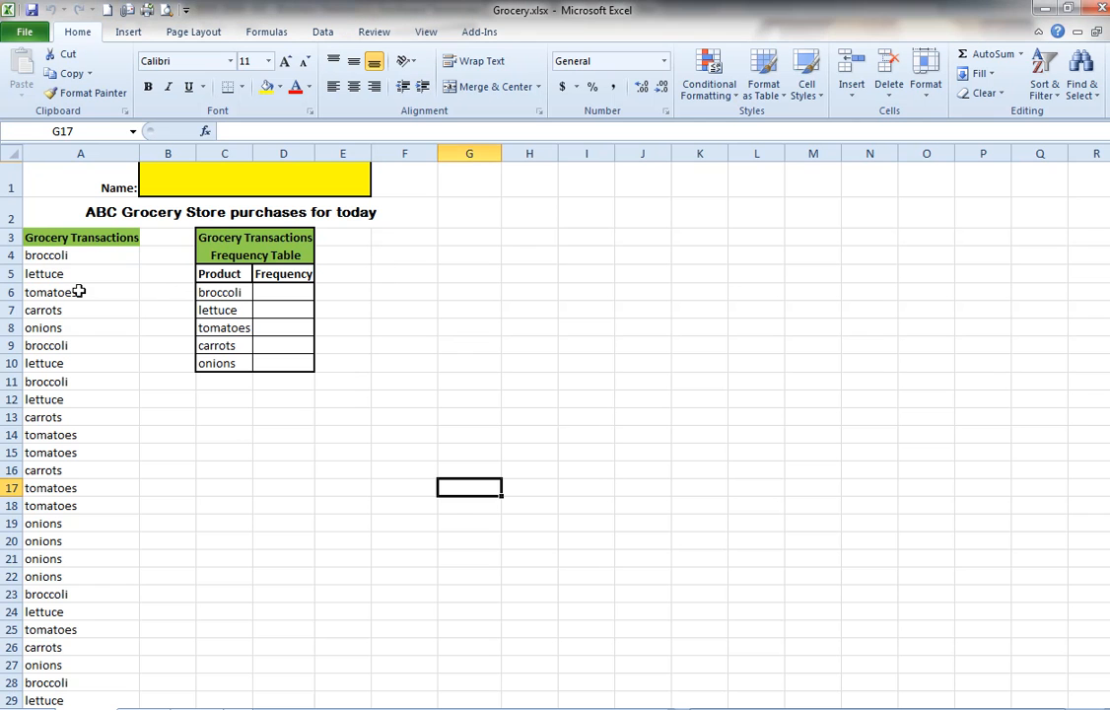
pyautogui.click(79, 291)
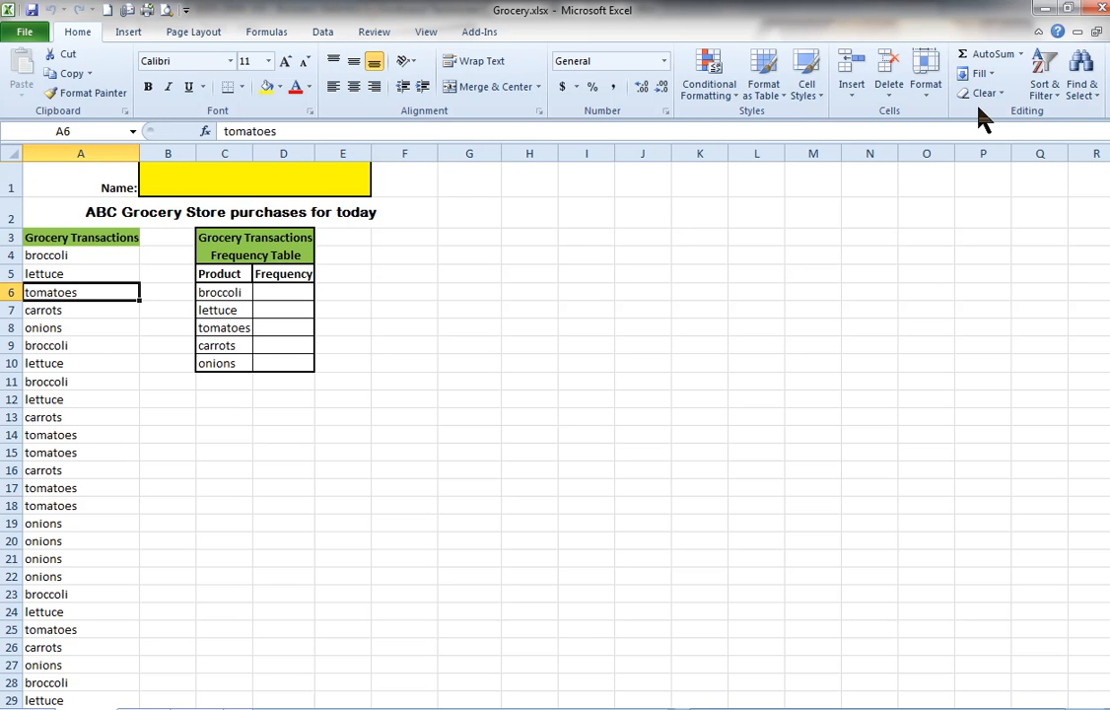
pyautogui.click(1048, 97)
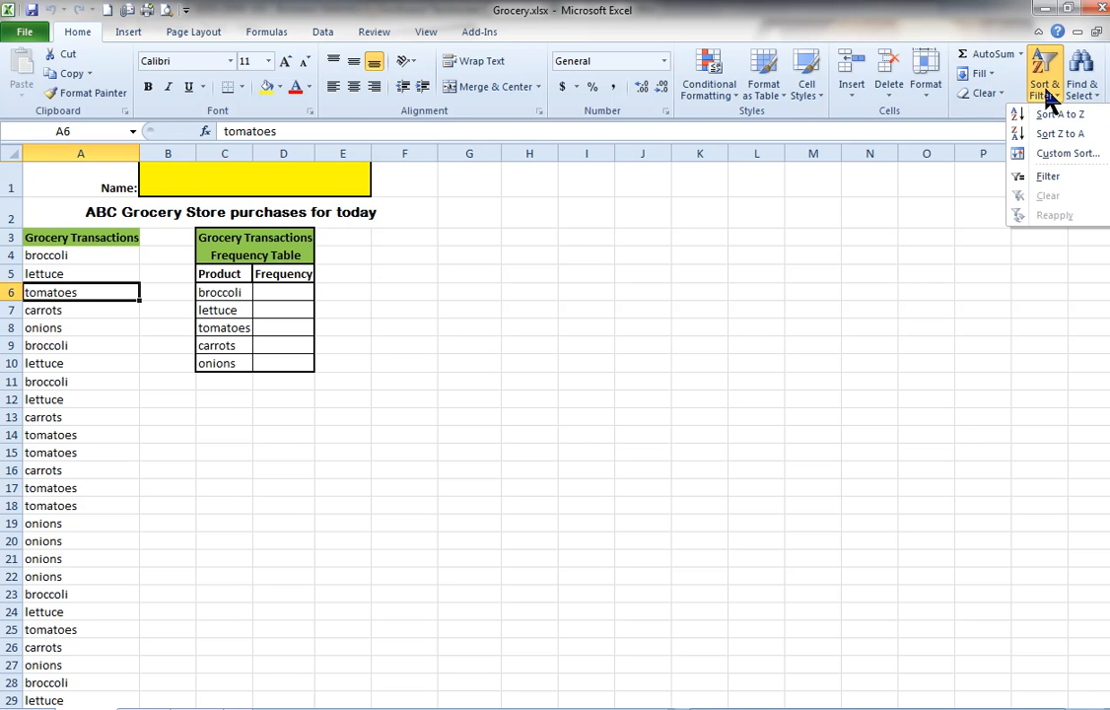
pyautogui.click(1063, 114)
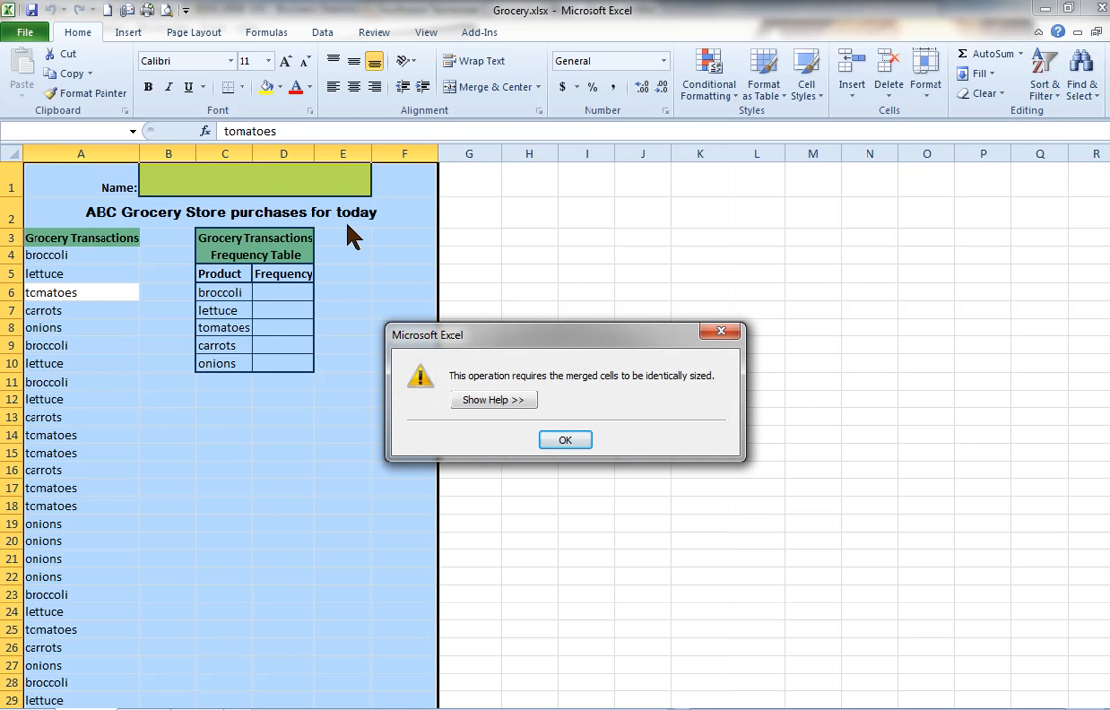
pyautogui.click(578, 443)
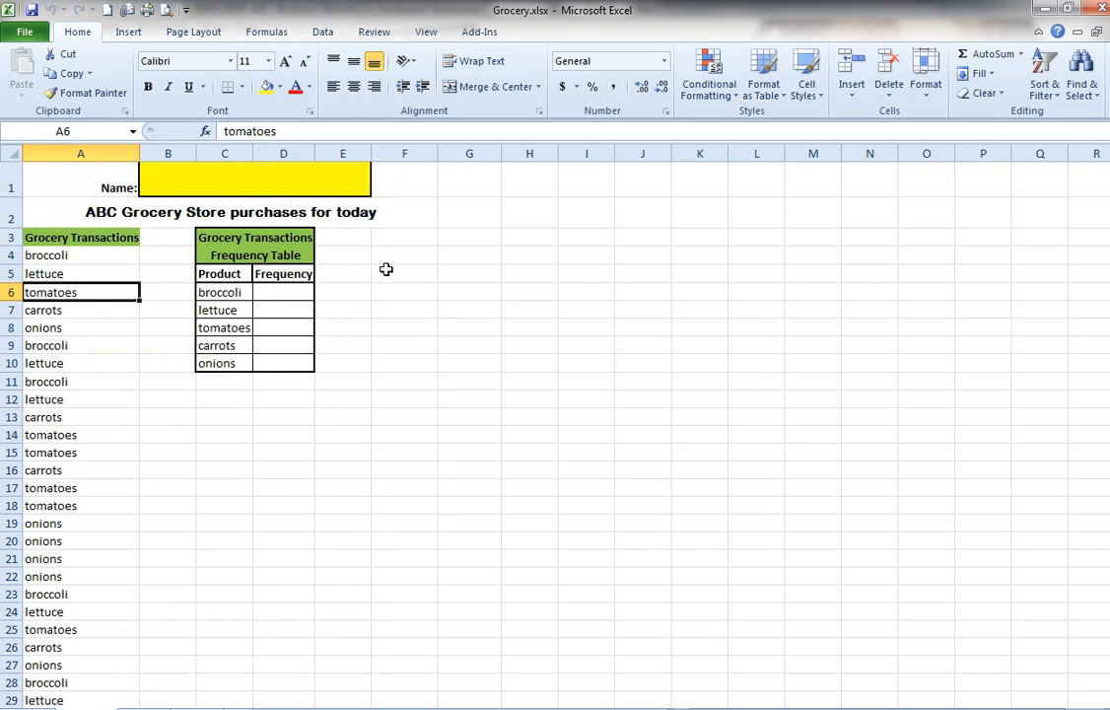
pyautogui.click(128, 213)
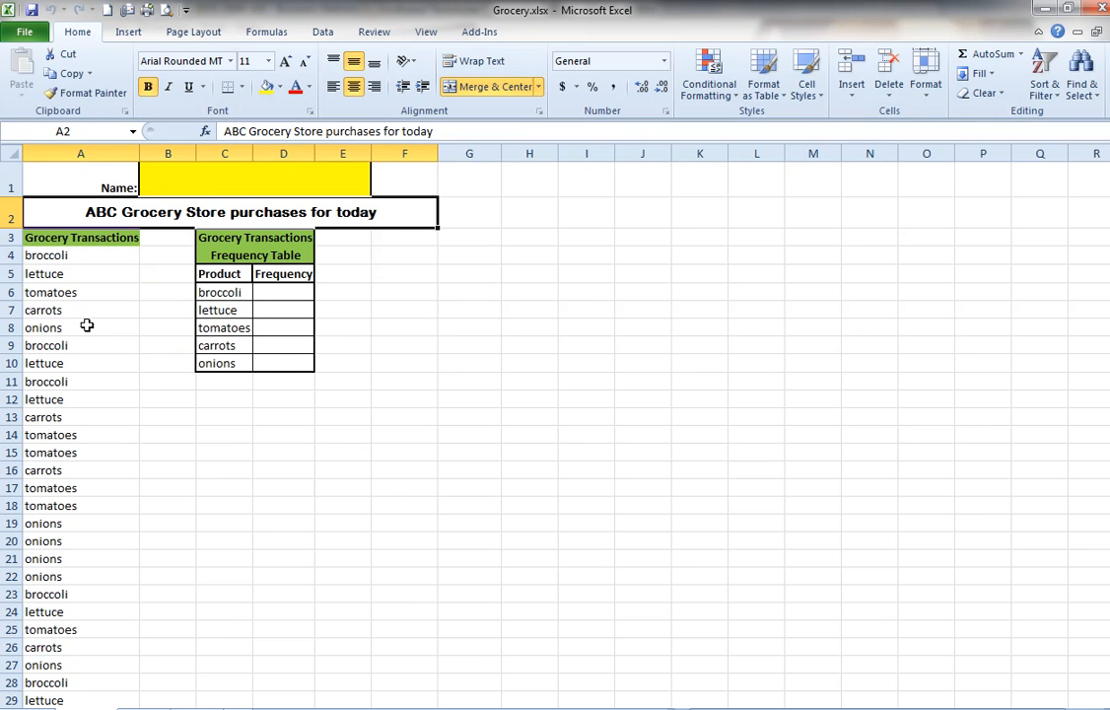
# Sort the Grocery Transactions entries from A4 to the list's end from A to Z, continuing with the current selection
pyautogui.click(110, 256)
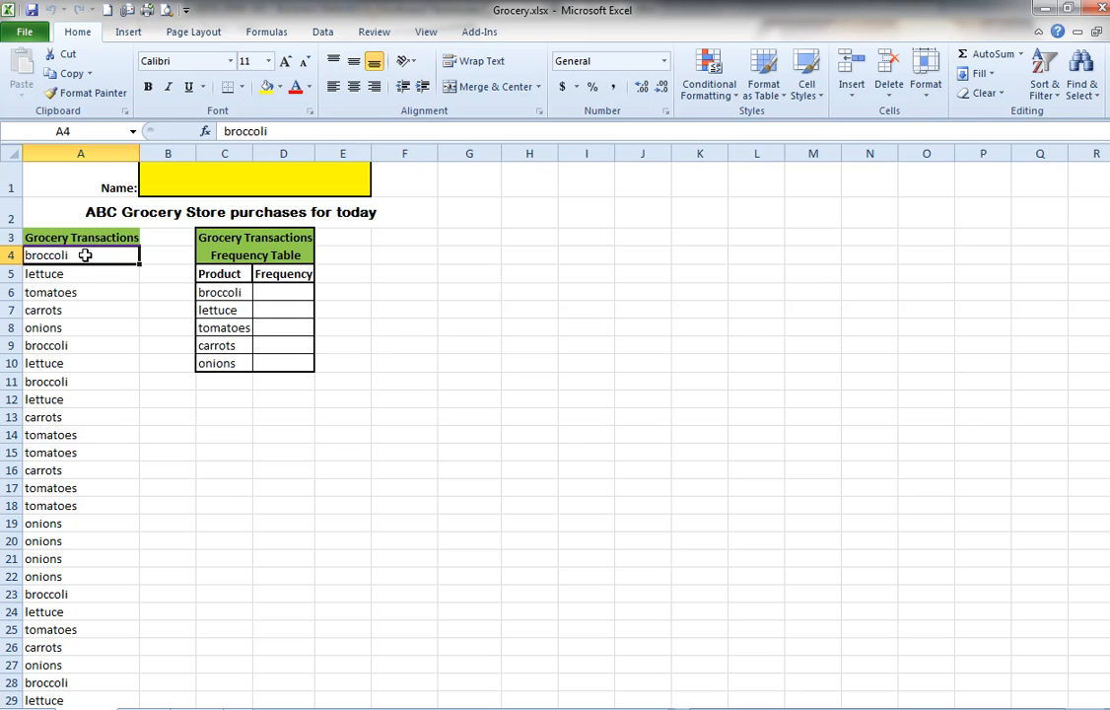
pyautogui.moveTo(84, 253); pyautogui.dragTo(94, 665)
pyautogui.scroll(3, 98, 566)
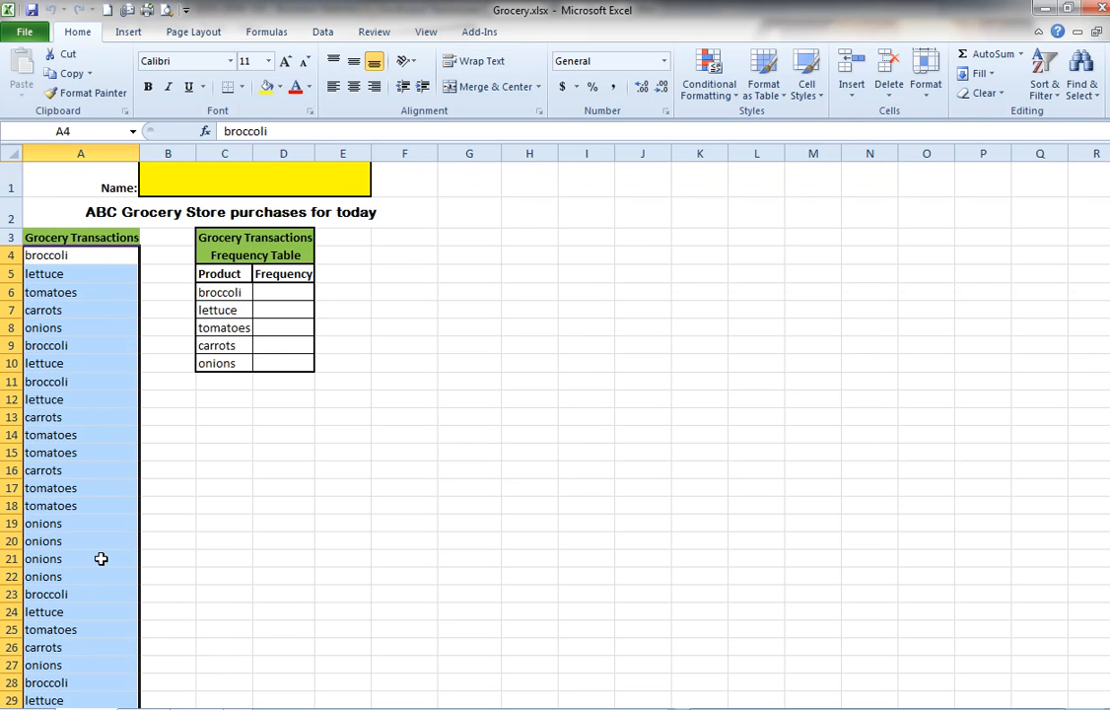
pyautogui.click(1045, 91)
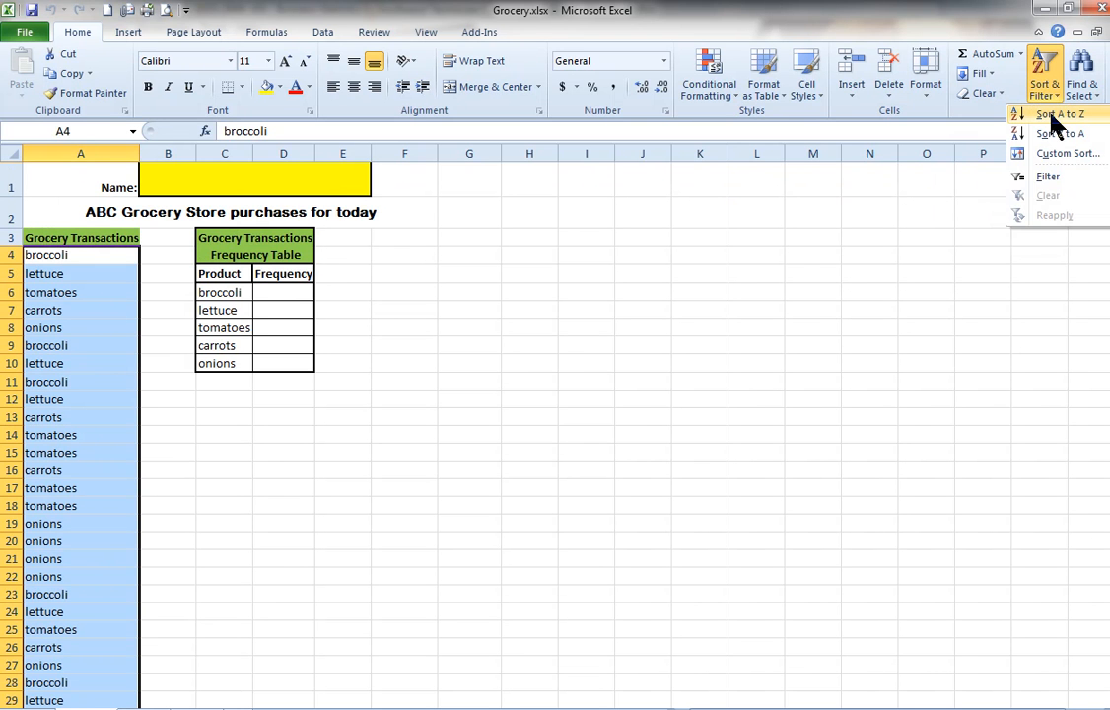
pyautogui.click(1056, 116)
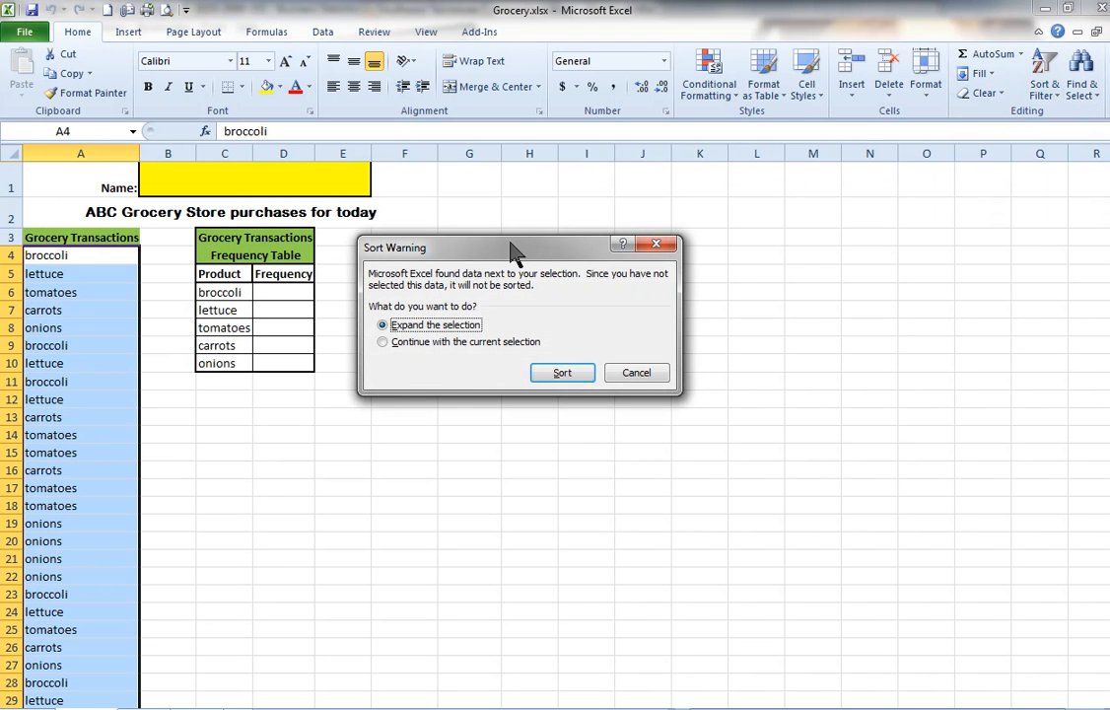
pyautogui.moveTo(513, 248); pyautogui.dragTo(460, 230)
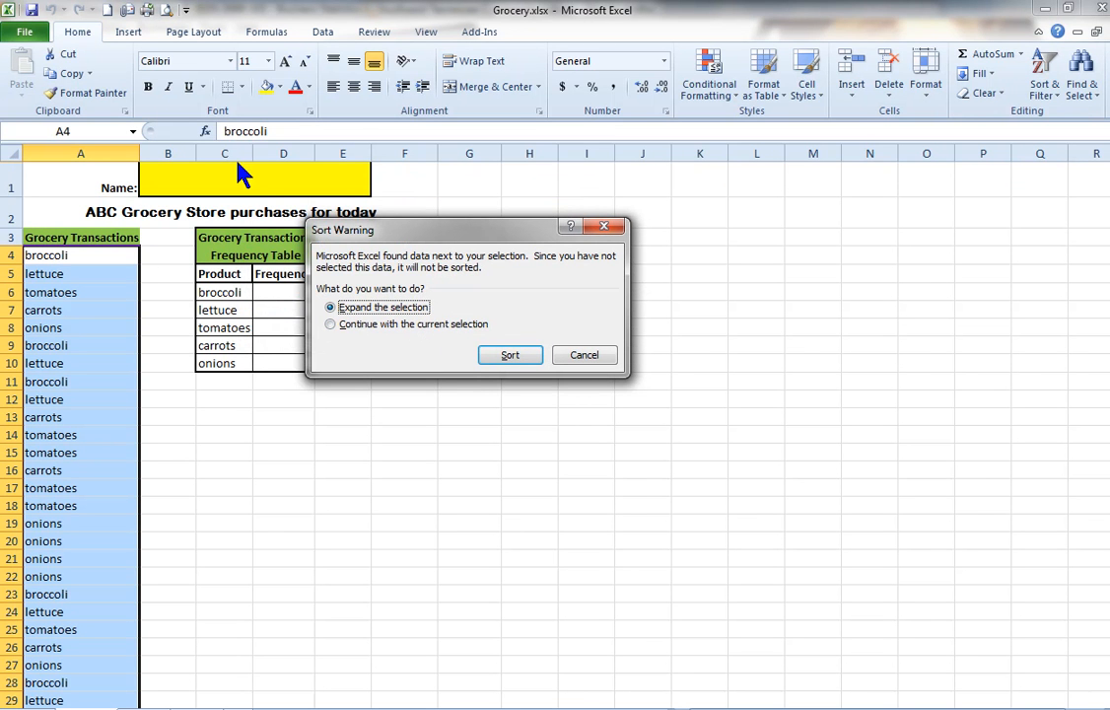
pyautogui.click(345, 326)
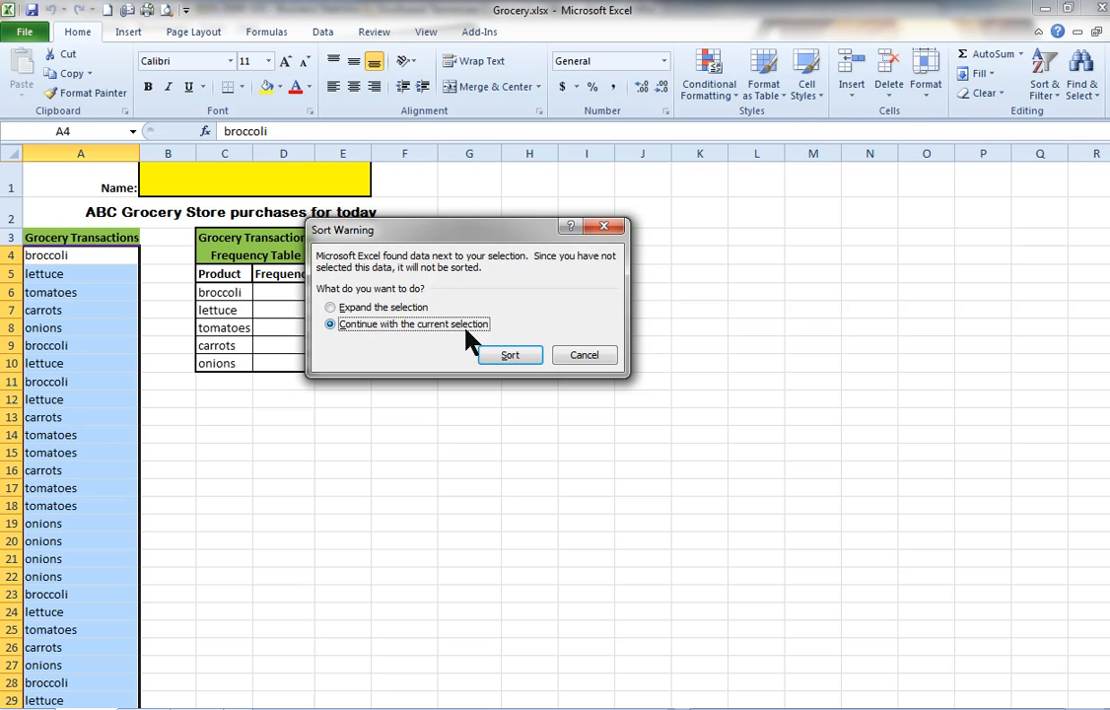
pyautogui.click(523, 354)
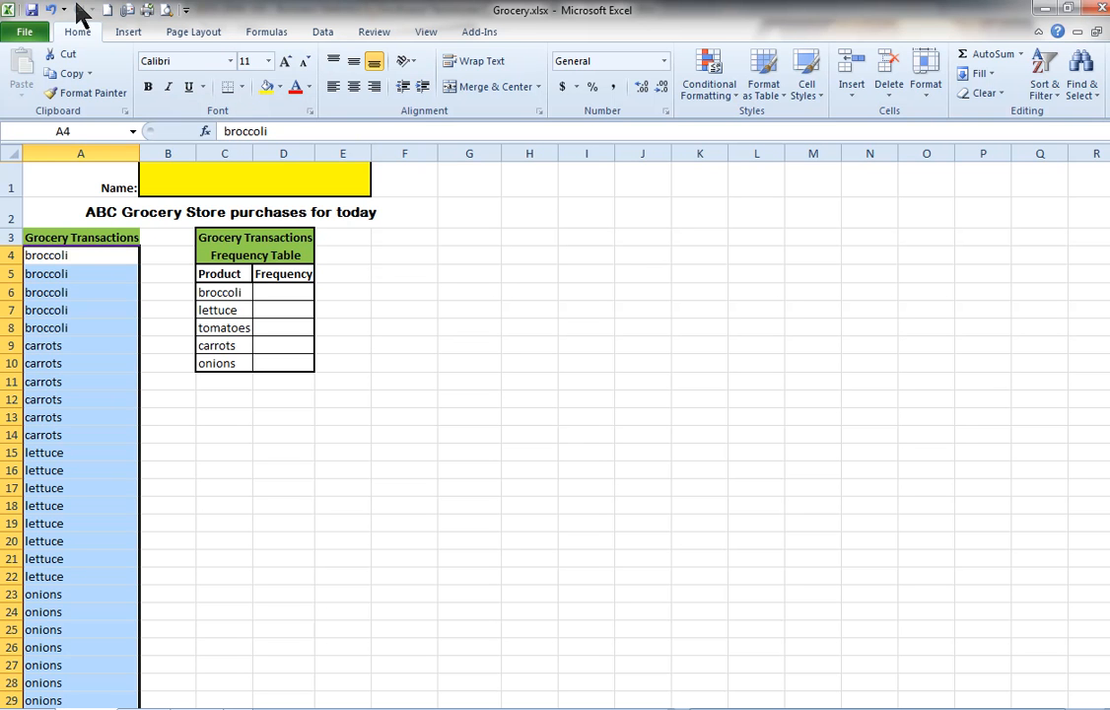
# Undo the sort of the Grocery Transactions entries and deselect the range
pyautogui.click(49, 11)
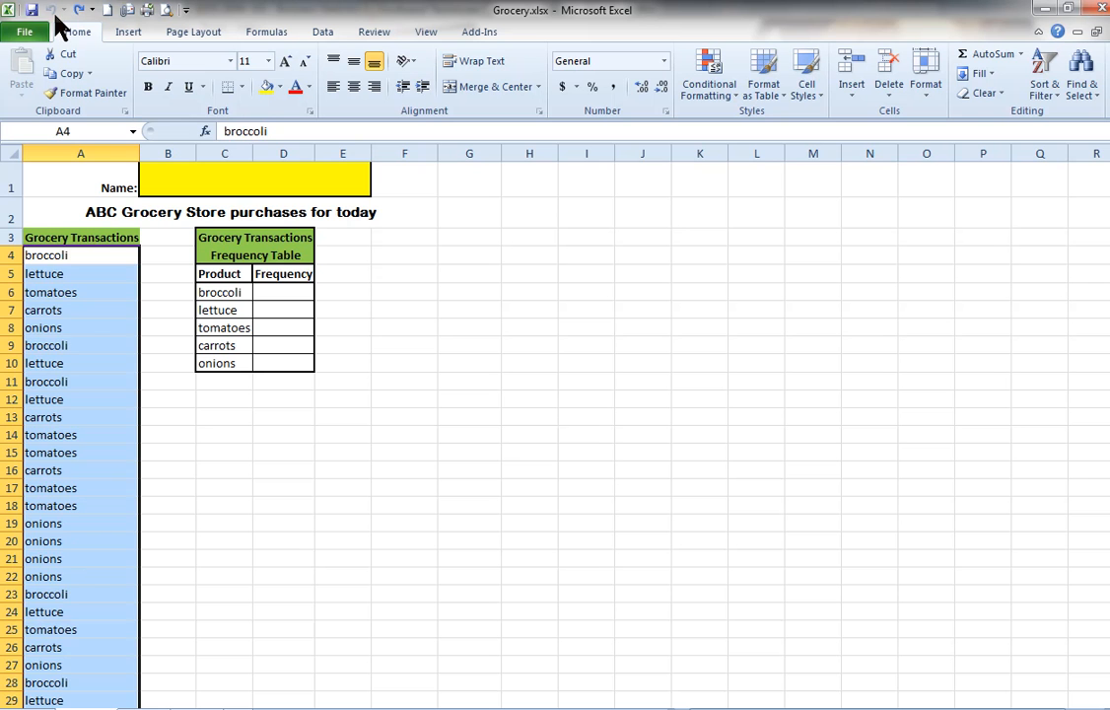
pyautogui.click(72, 275)
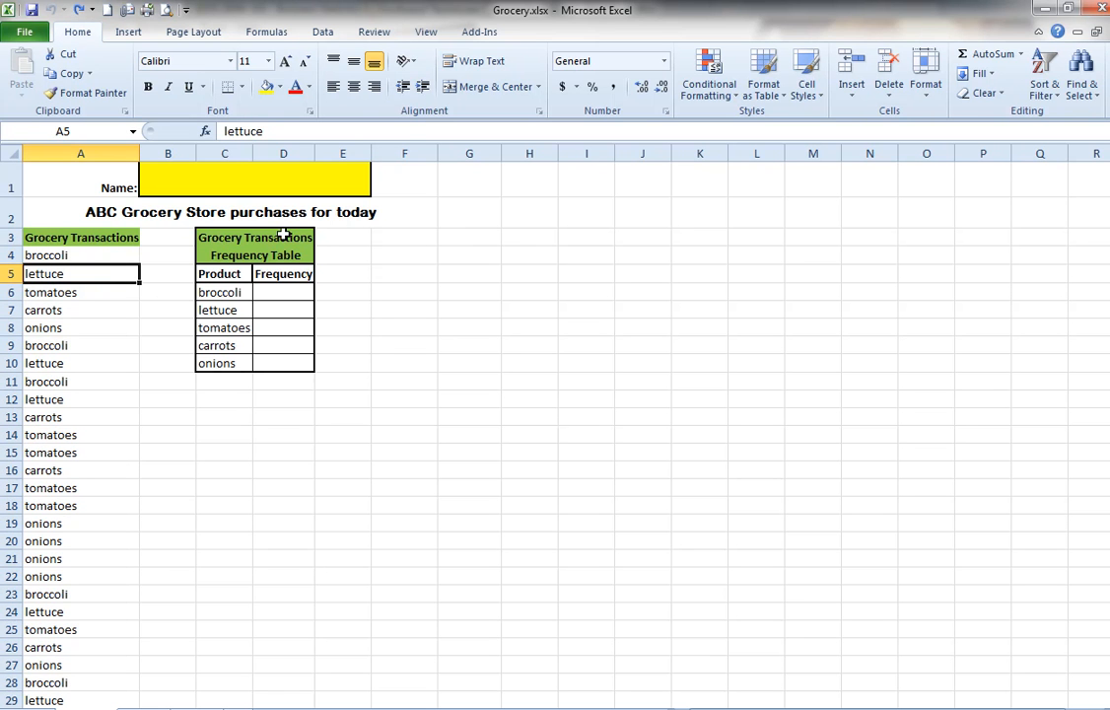
# Insert a blank row above row 3 to separate the sheet title from the Grocery Transactions header
pyautogui.click(8, 237)
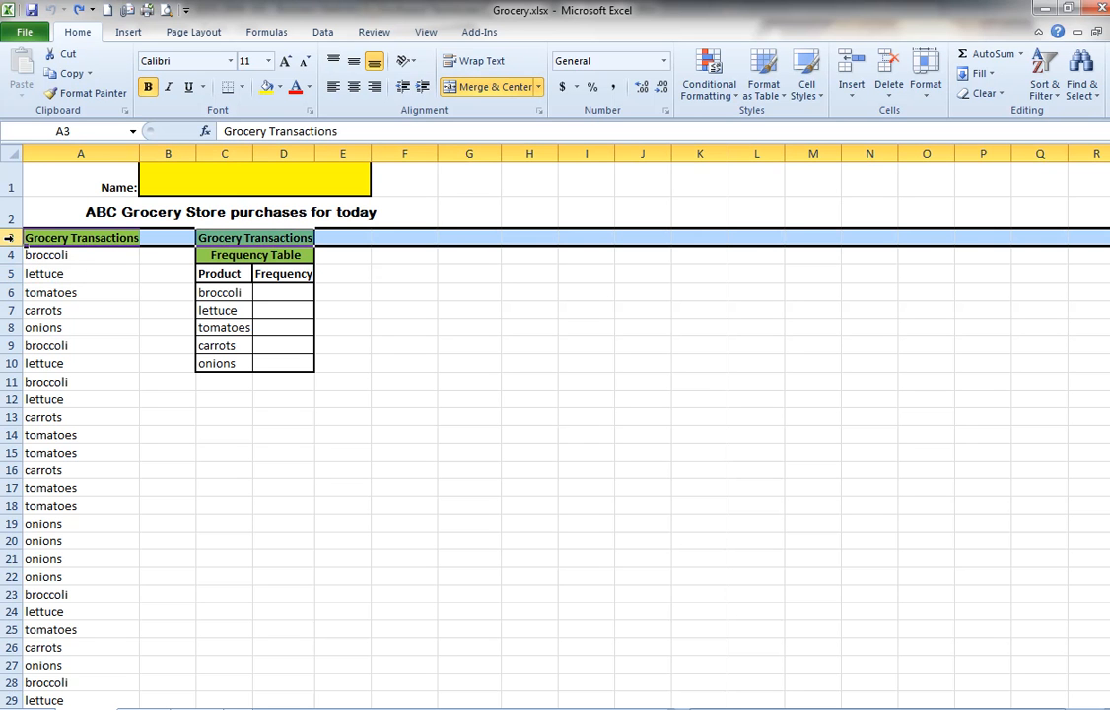
pyautogui.rightClick(8, 237)
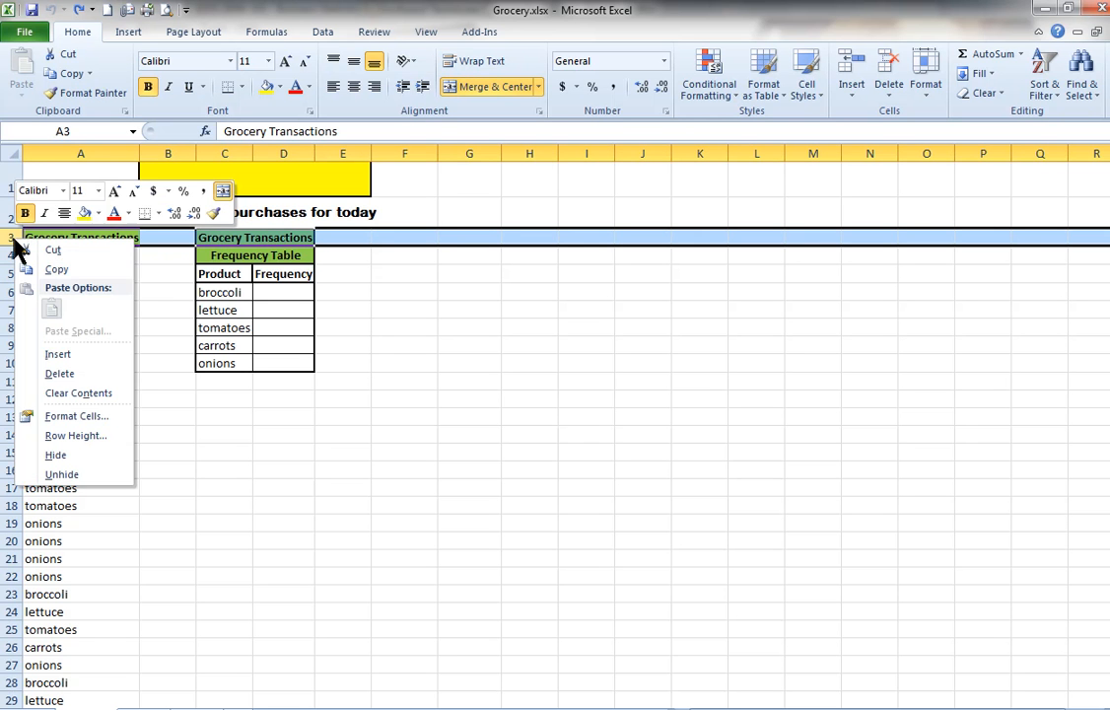
pyautogui.click(12, 238)
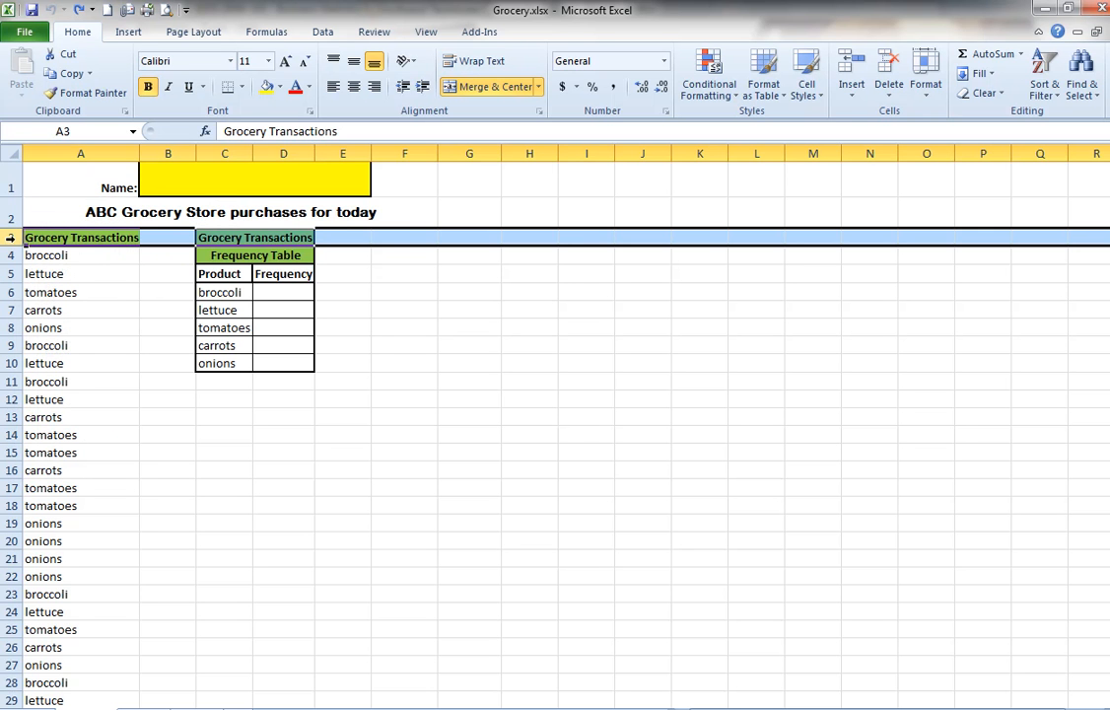
pyautogui.rightClick(12, 238)
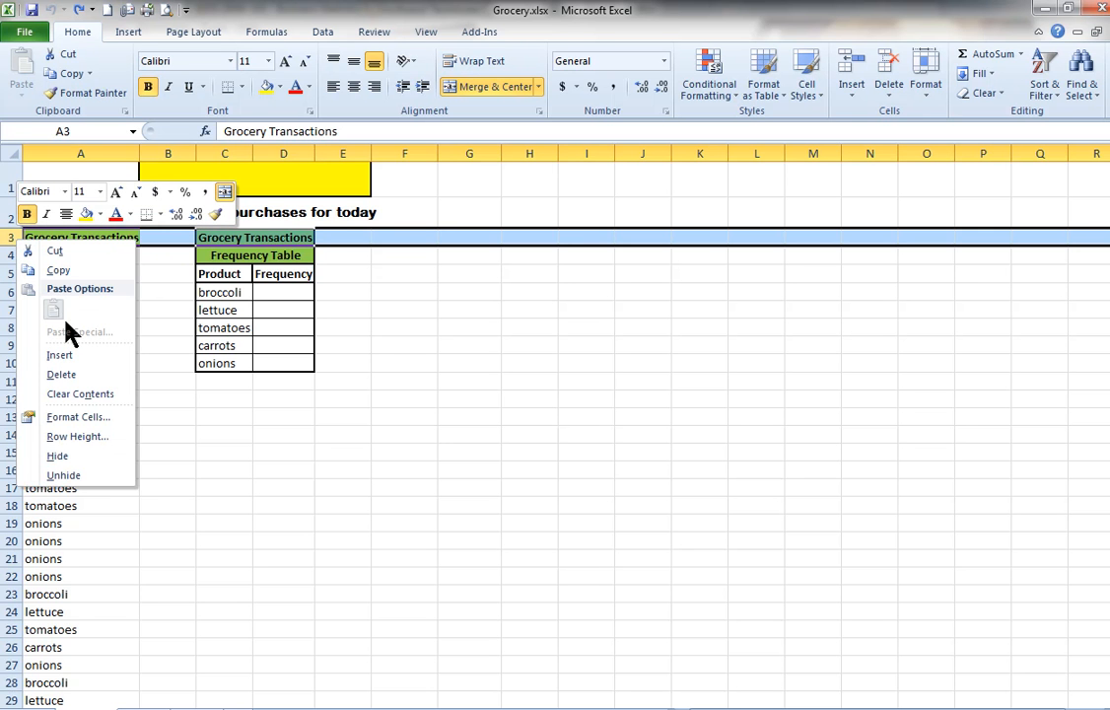
pyautogui.click(65, 355)
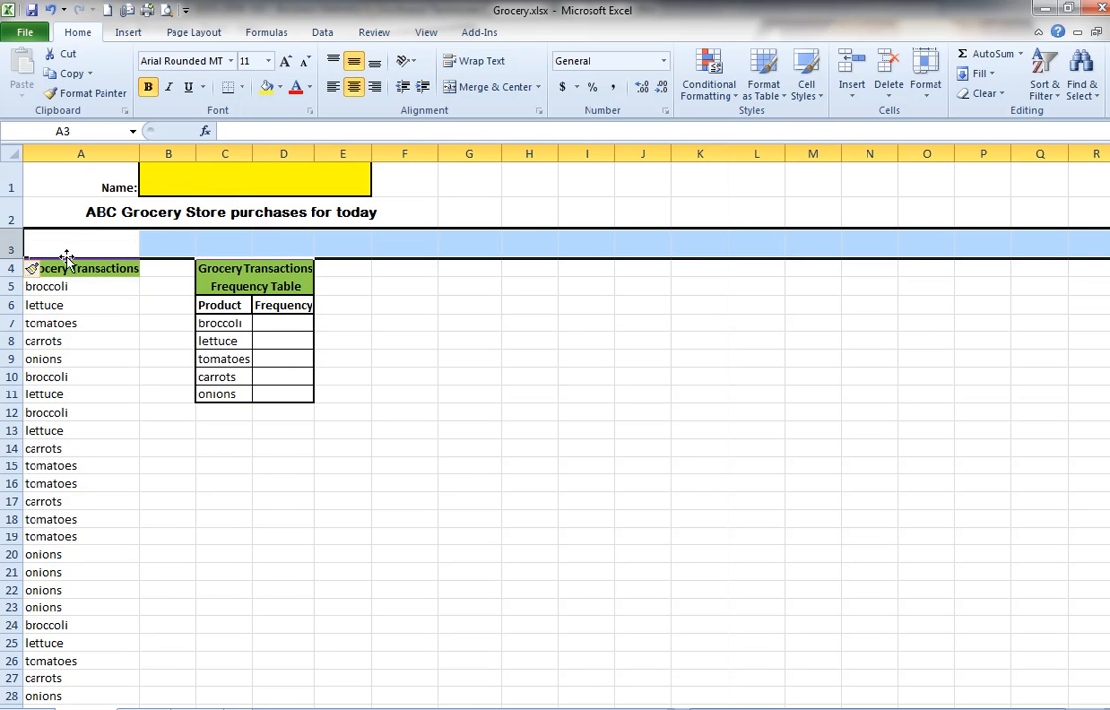
# Sort the Grocery Transactions list from A to Z, starting from the single cell A7
pyautogui.click(73, 324)
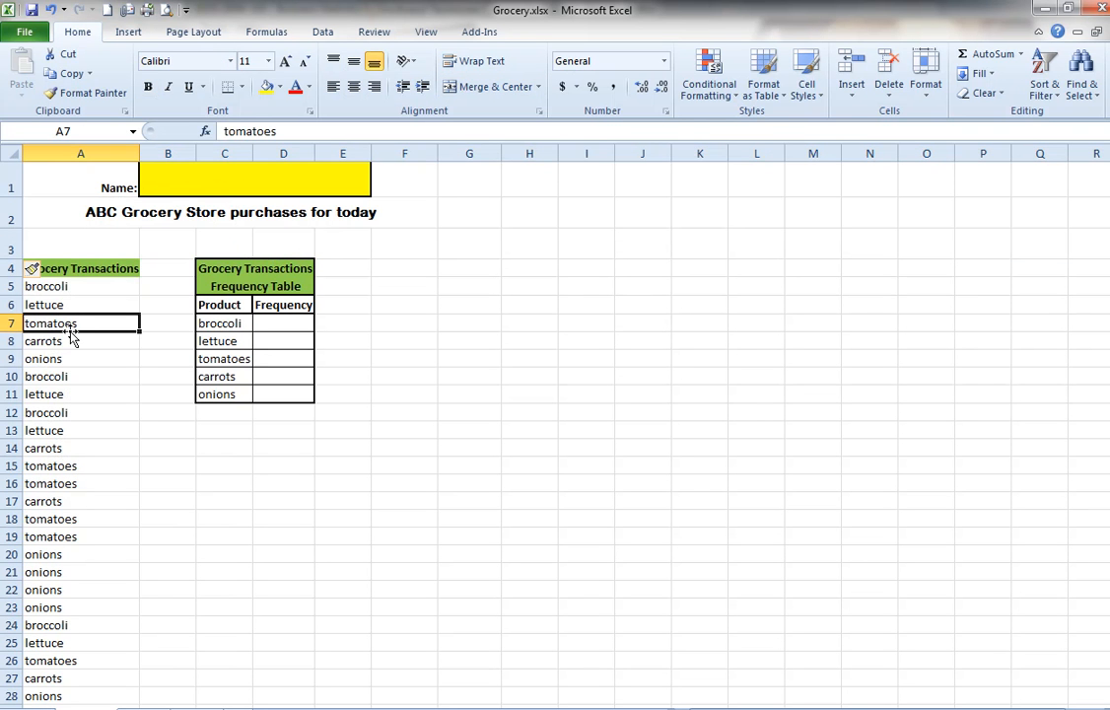
pyautogui.click(1048, 94)
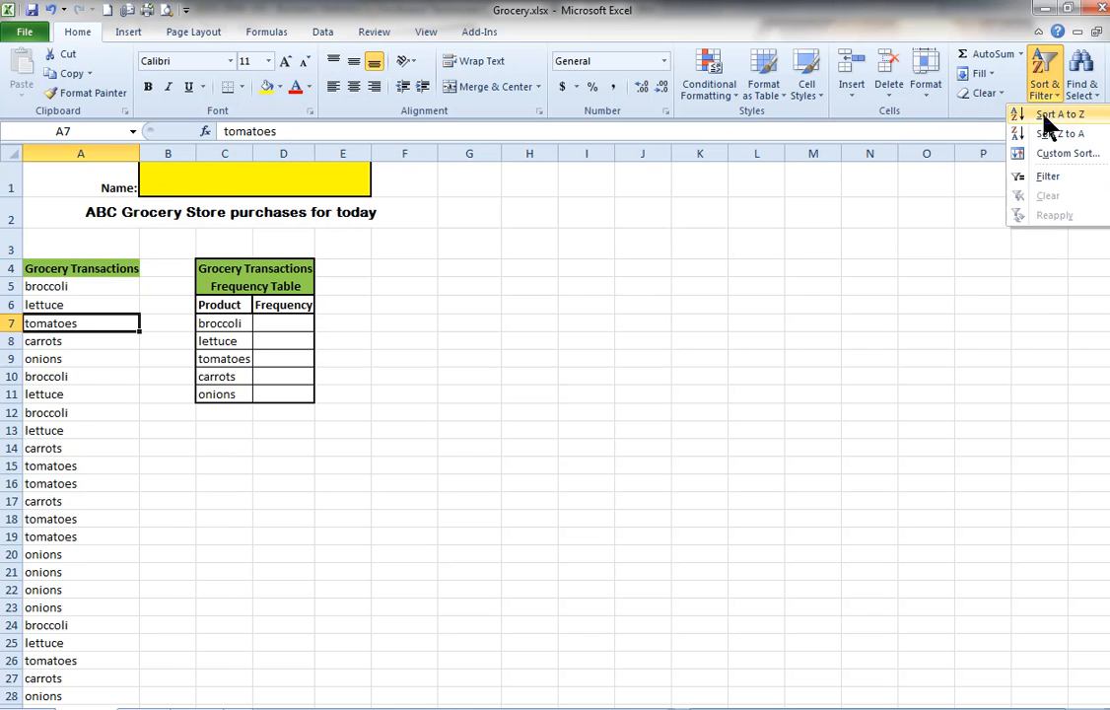
pyautogui.click(1060, 111)
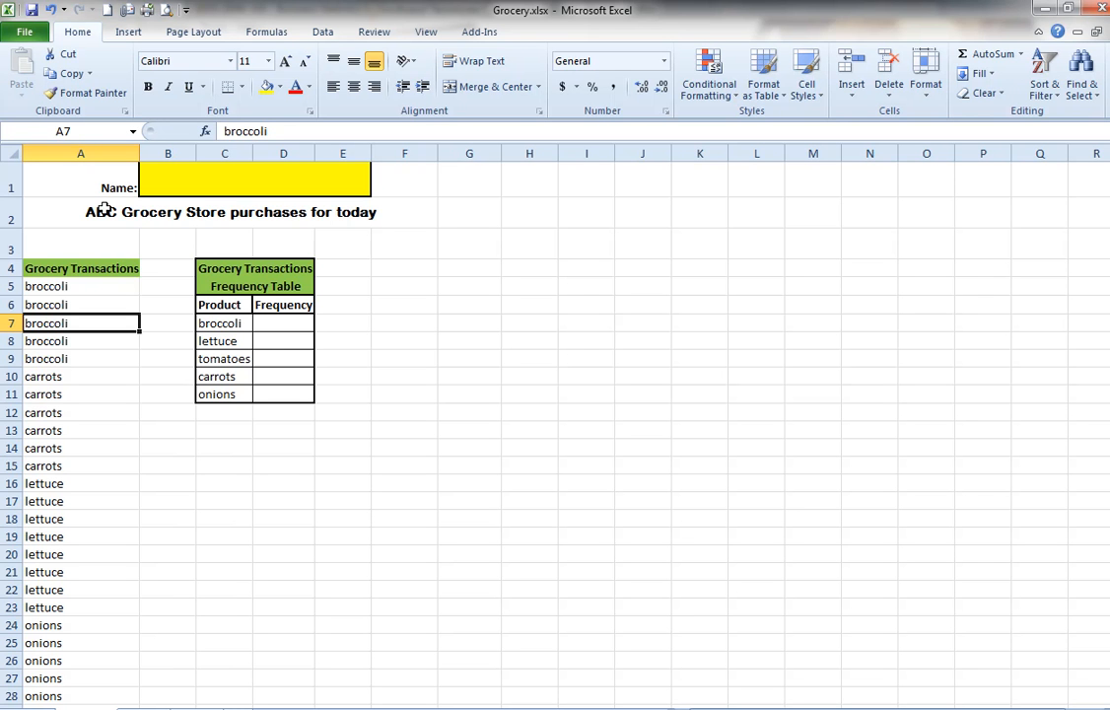
pyautogui.click(286, 324)
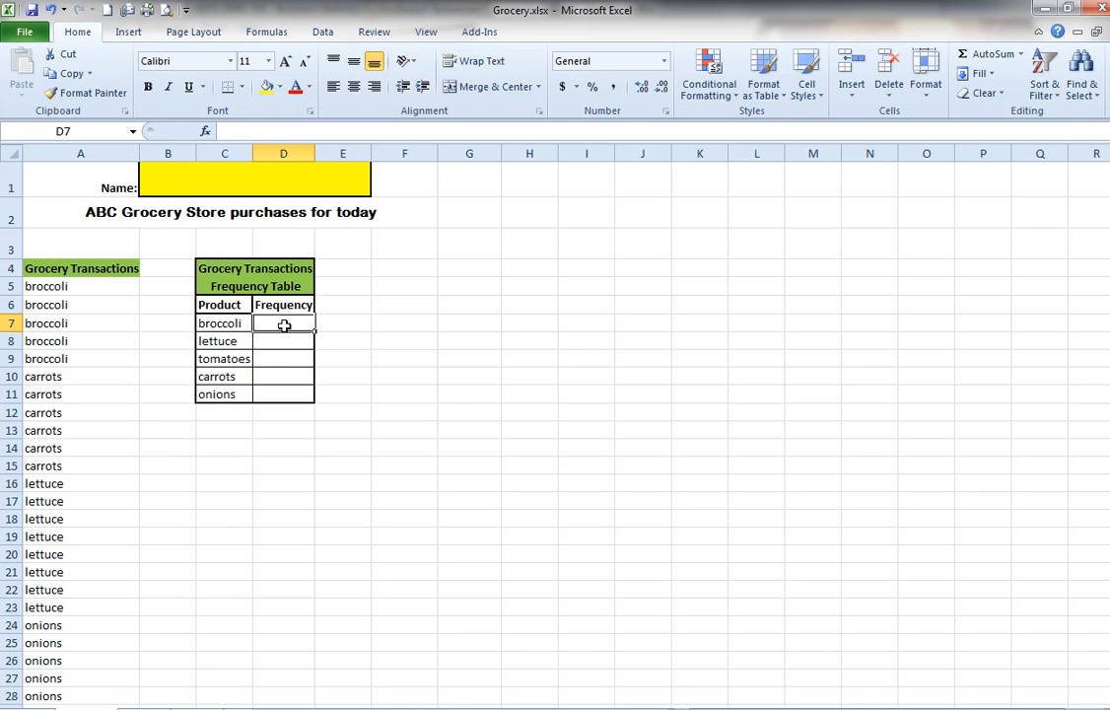
pyautogui.click(299, 342)
pyautogui.click(287, 374)
pyautogui.click(287, 360)
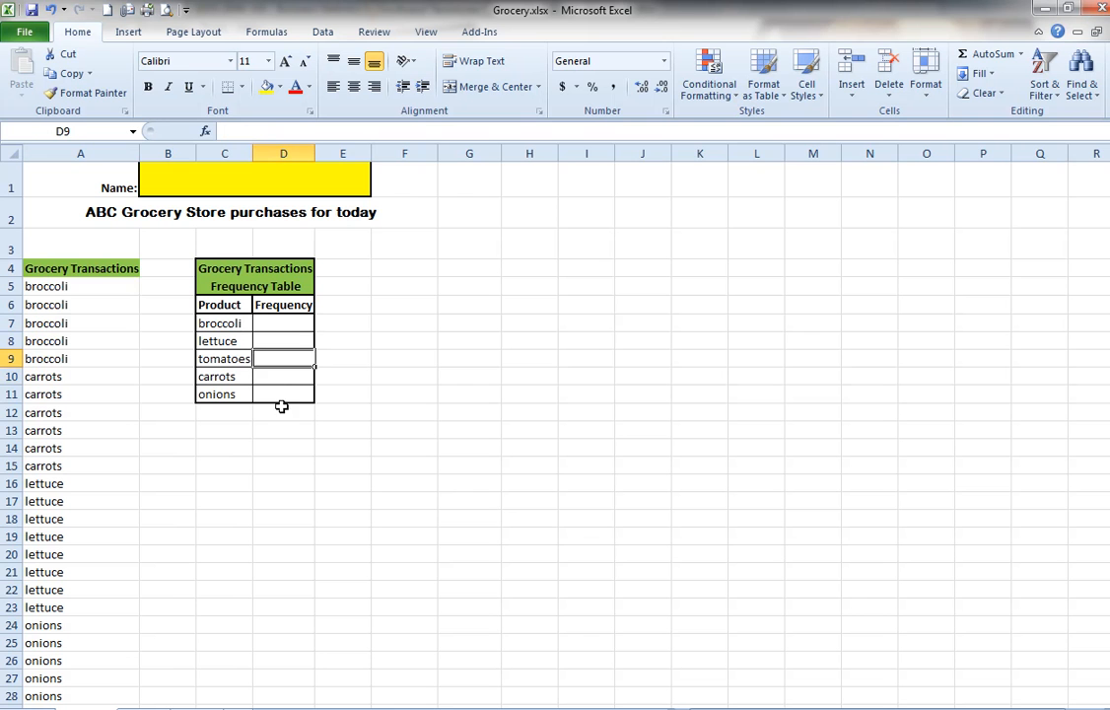
pyautogui.click(290, 394)
pyautogui.click(290, 377)
pyautogui.click(293, 360)
pyautogui.click(295, 324)
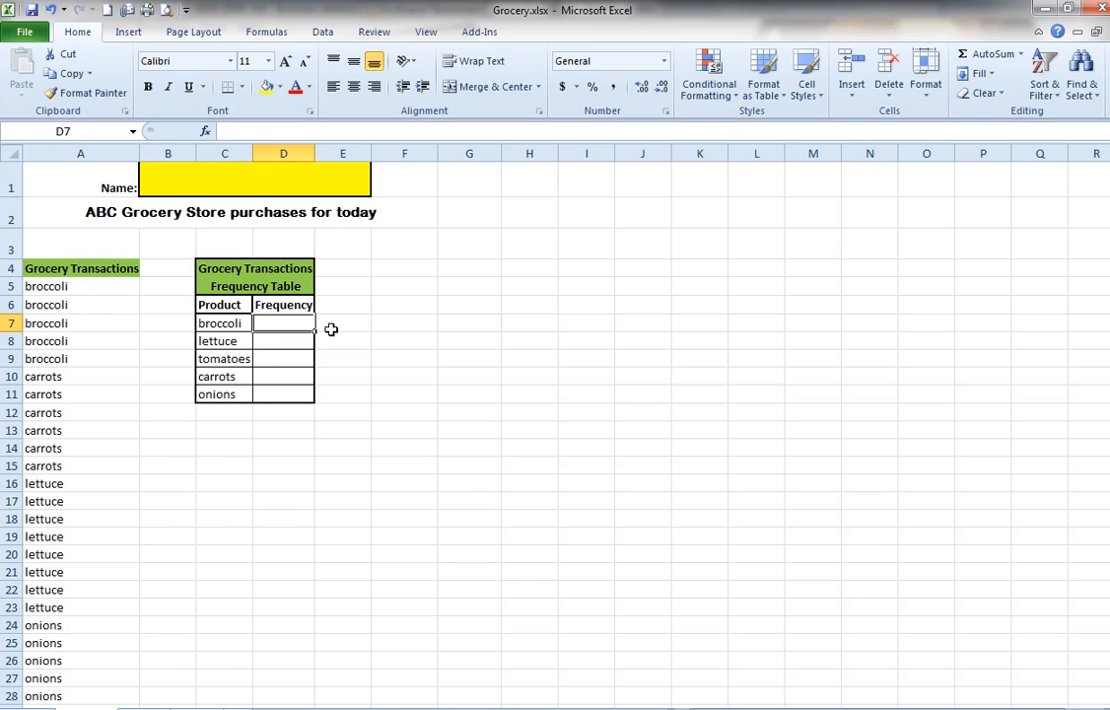
# Undo the last sort and the insertion of the blank row 3
pyautogui.click(52, 9)
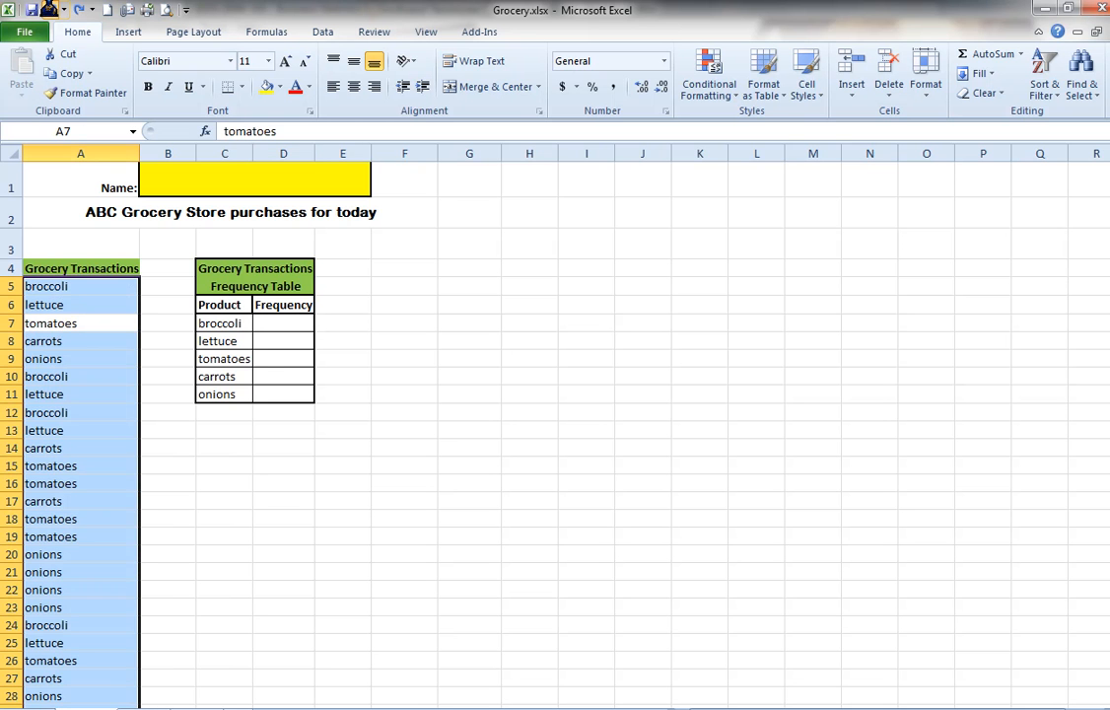
pyautogui.click(51, 9)
# Sort the transaction entries in A4:A37 from A to Z, continuing with the current selection
pyautogui.click(73, 256)
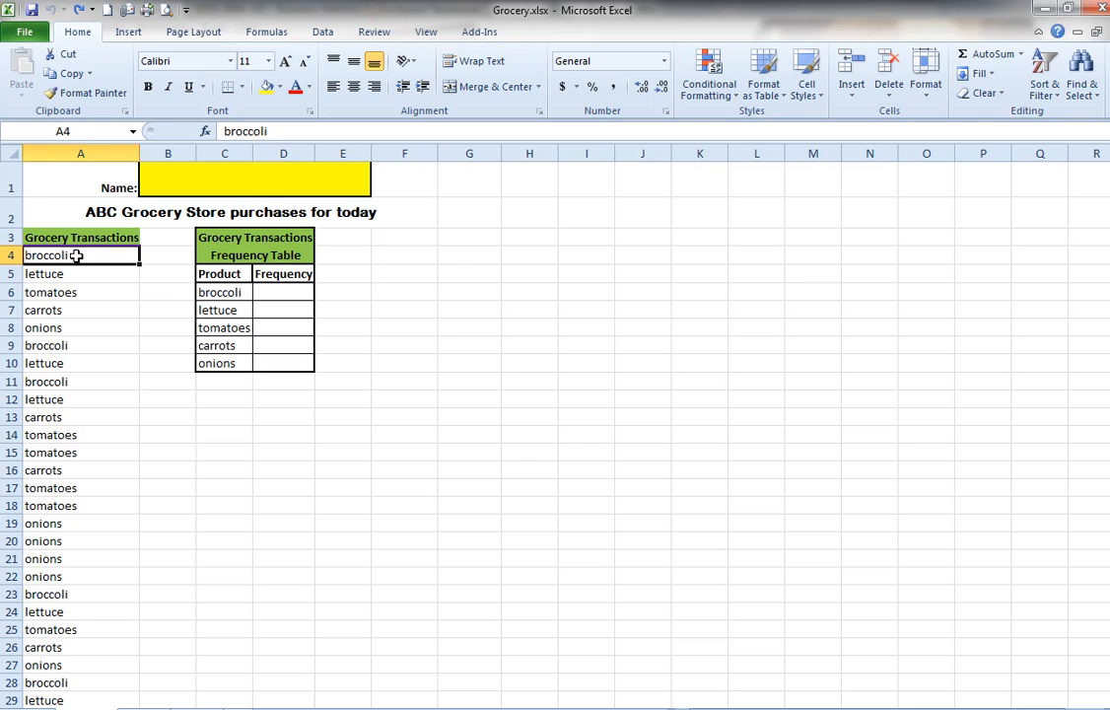
pyautogui.moveTo(76, 255); pyautogui.dragTo(77, 666)
pyautogui.click(1047, 85)
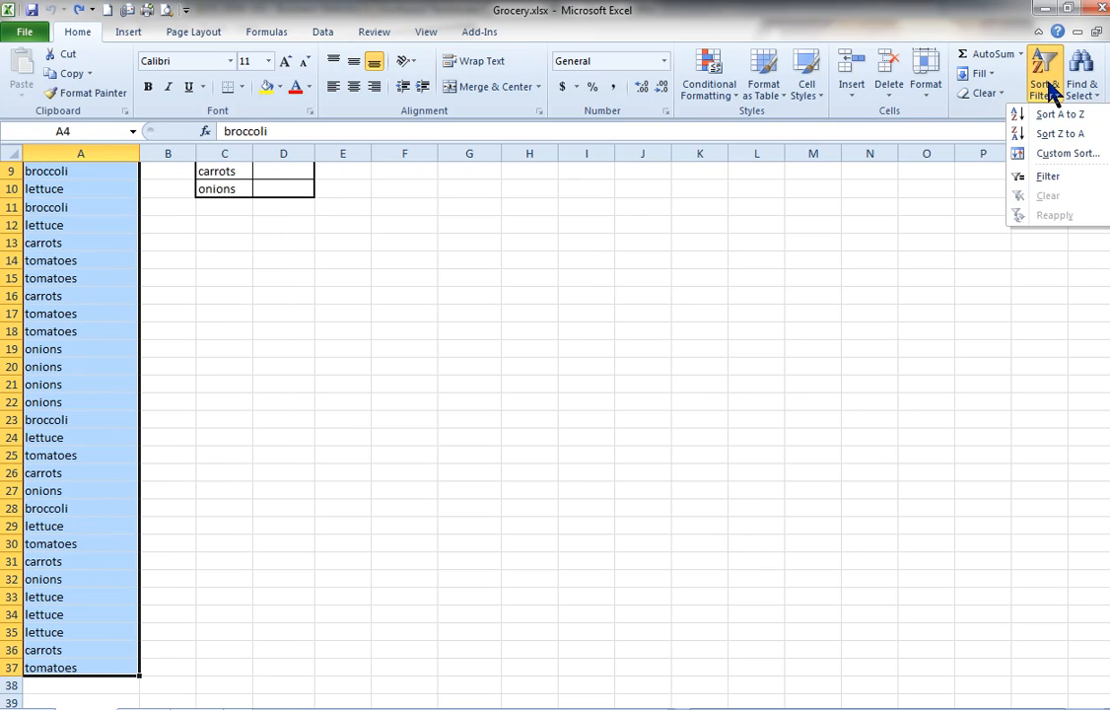
pyautogui.click(1063, 115)
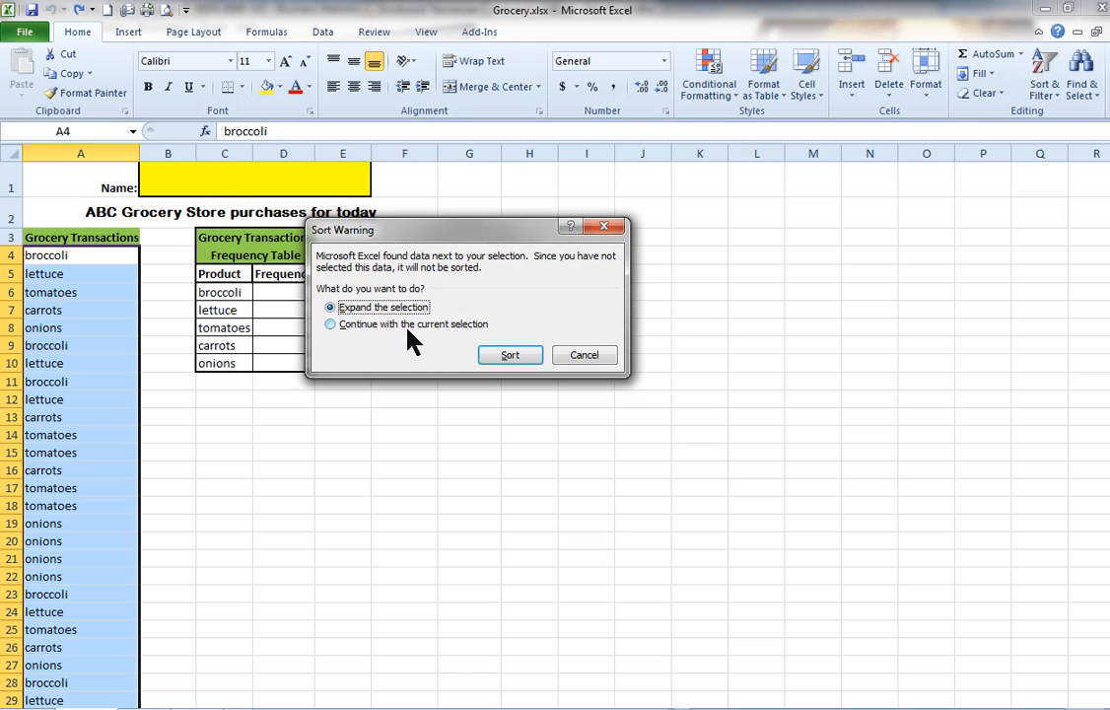
pyautogui.click(332, 326)
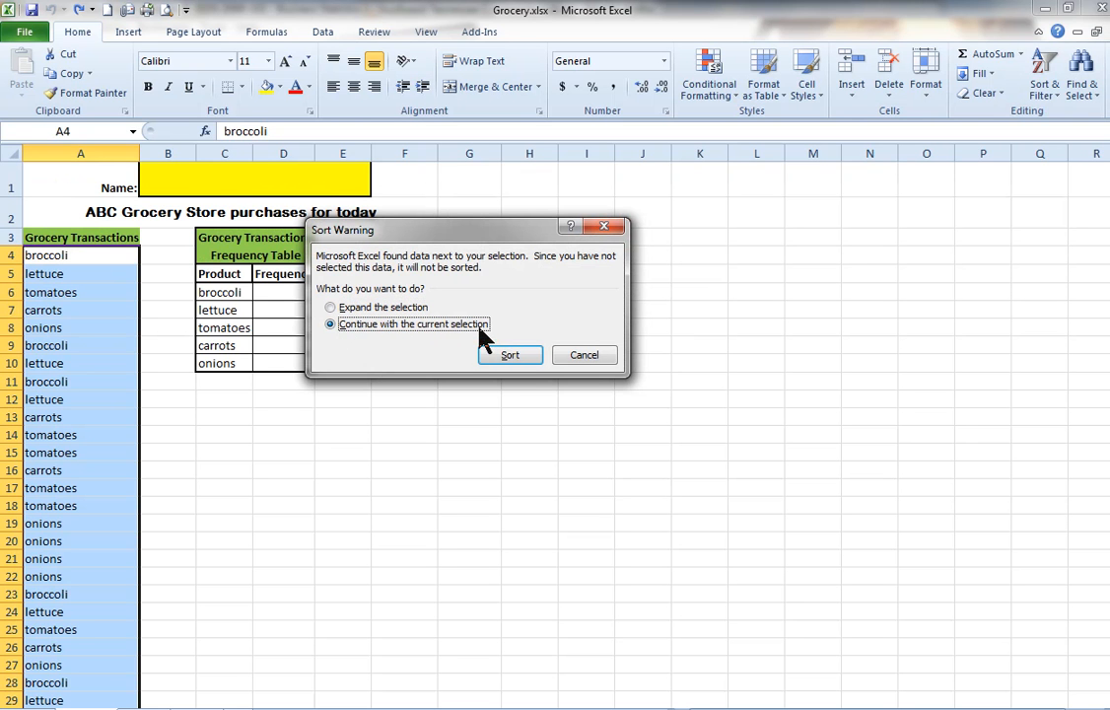
pyautogui.click(510, 358)
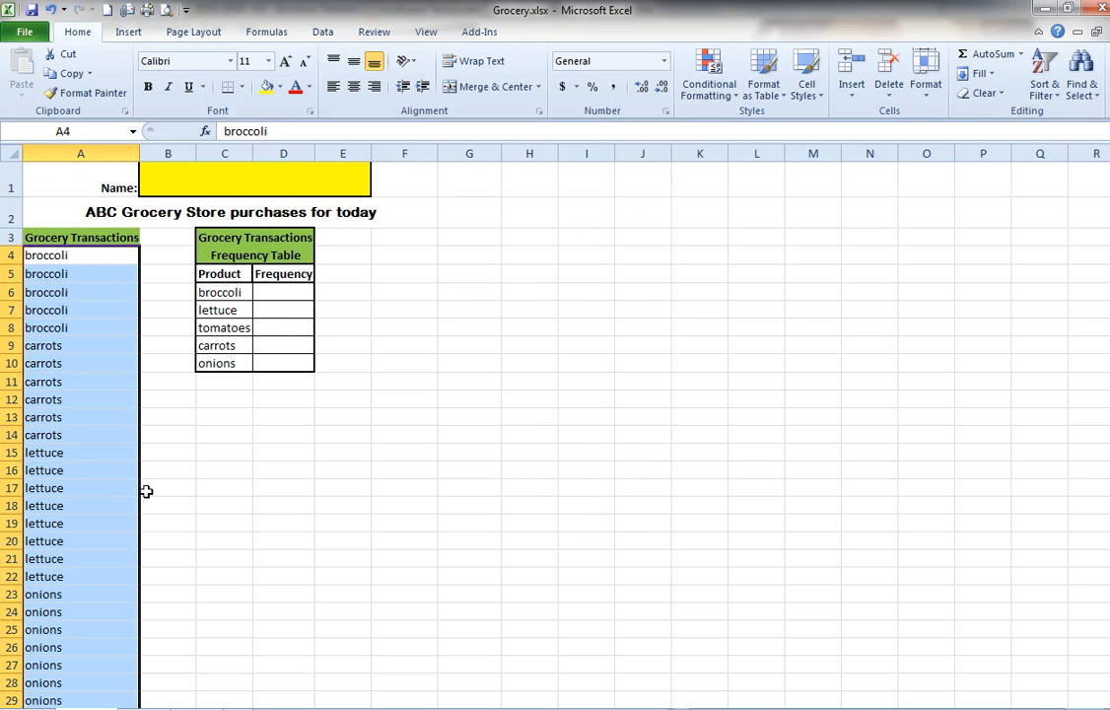